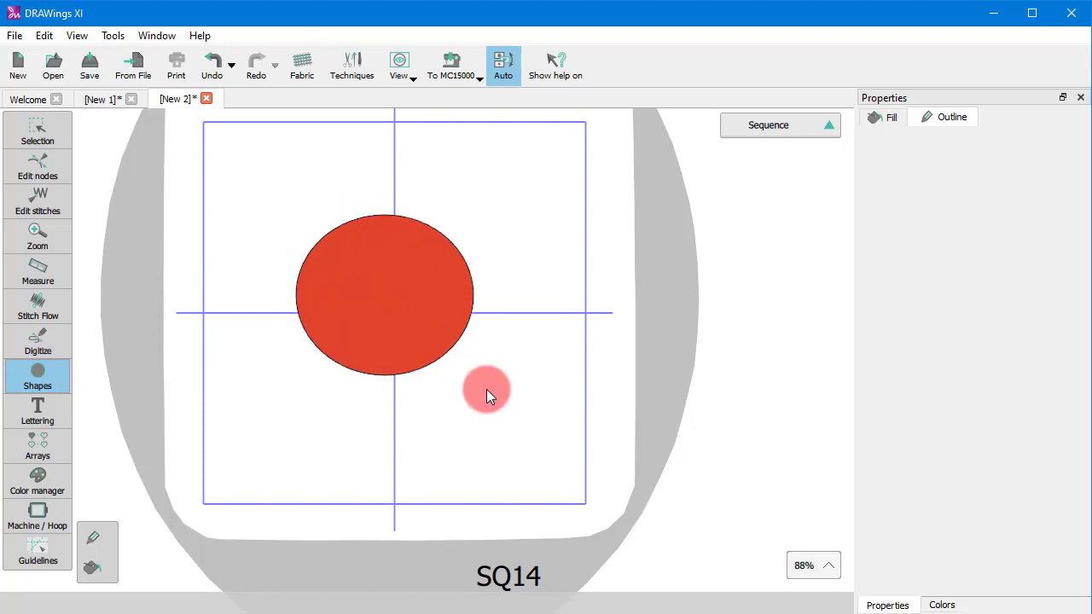
Finish the ellipse at about 78 by 83 mm and remove its fill so that only the outline is kept
key(Escape)
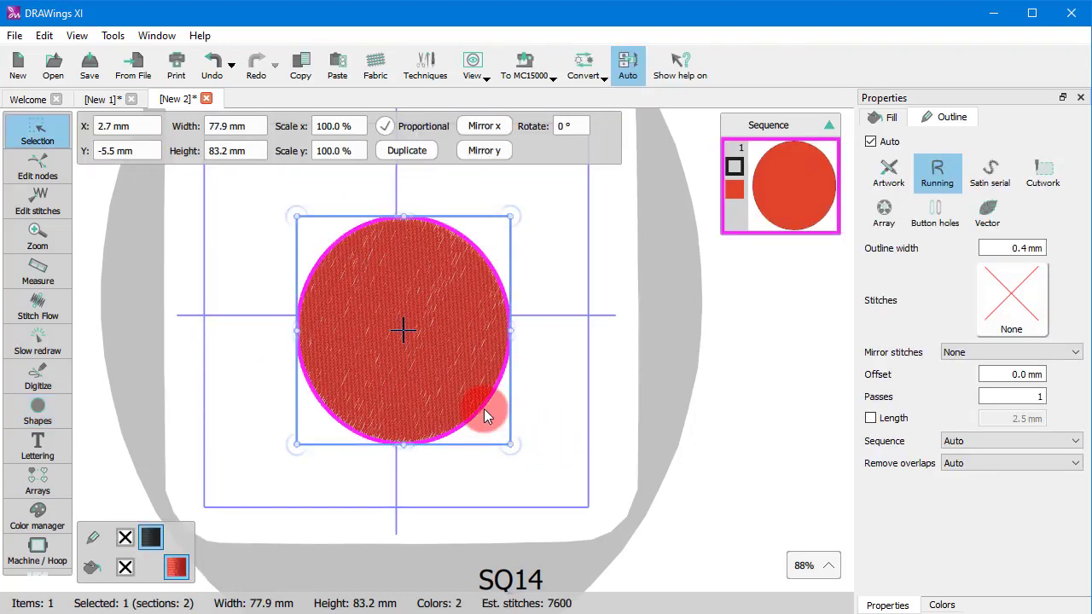
click(125, 568)
click(546, 383)
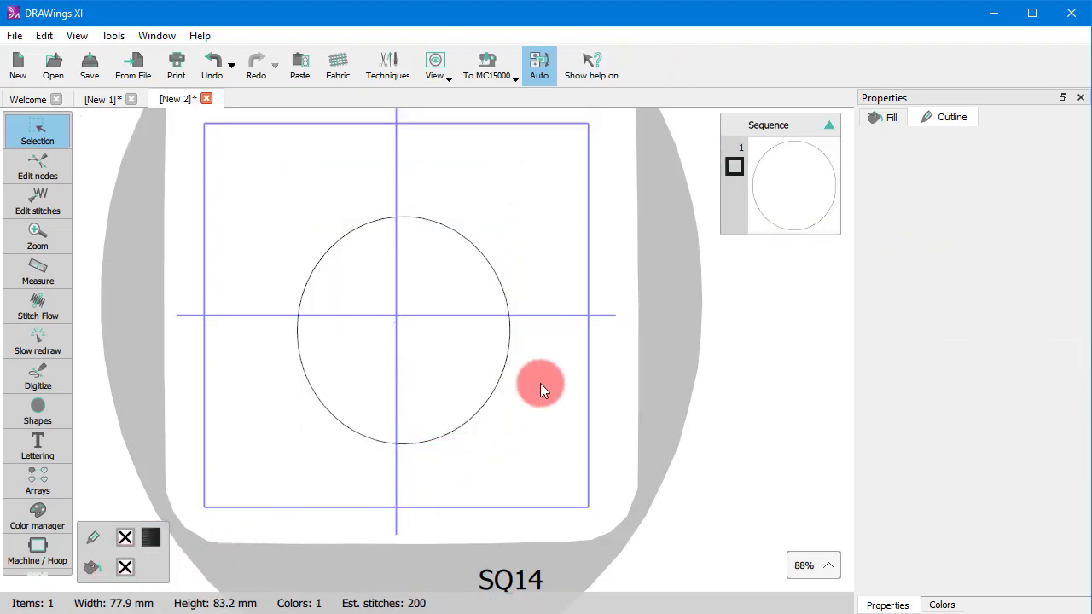
Apply an Array outline to the ellipse using the Asterias01 clipart, drawing a short placement vector over its upper-left edge
click(495, 270)
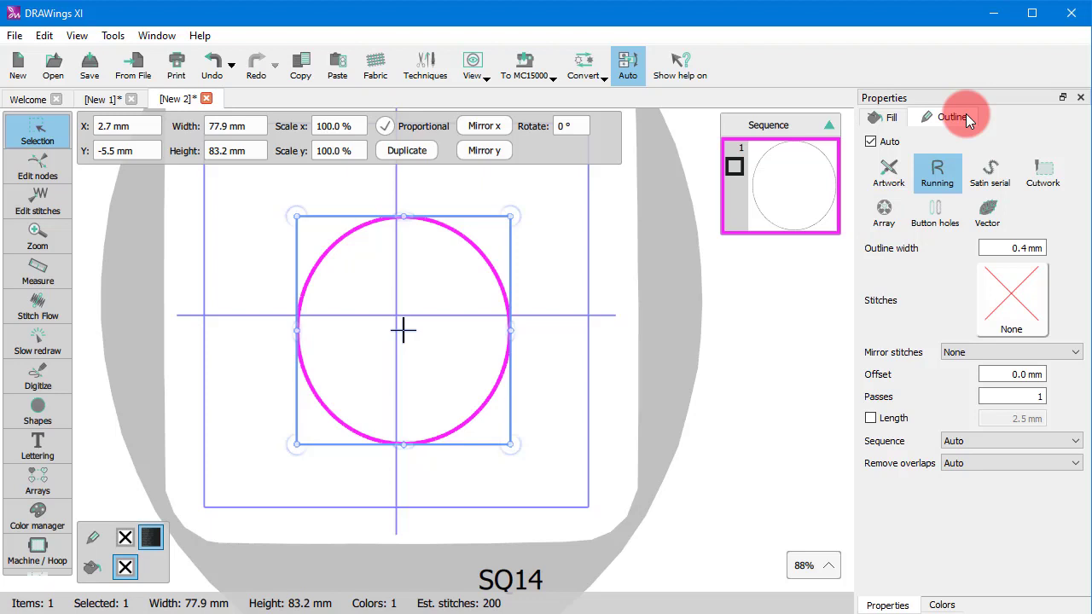
click(896, 229)
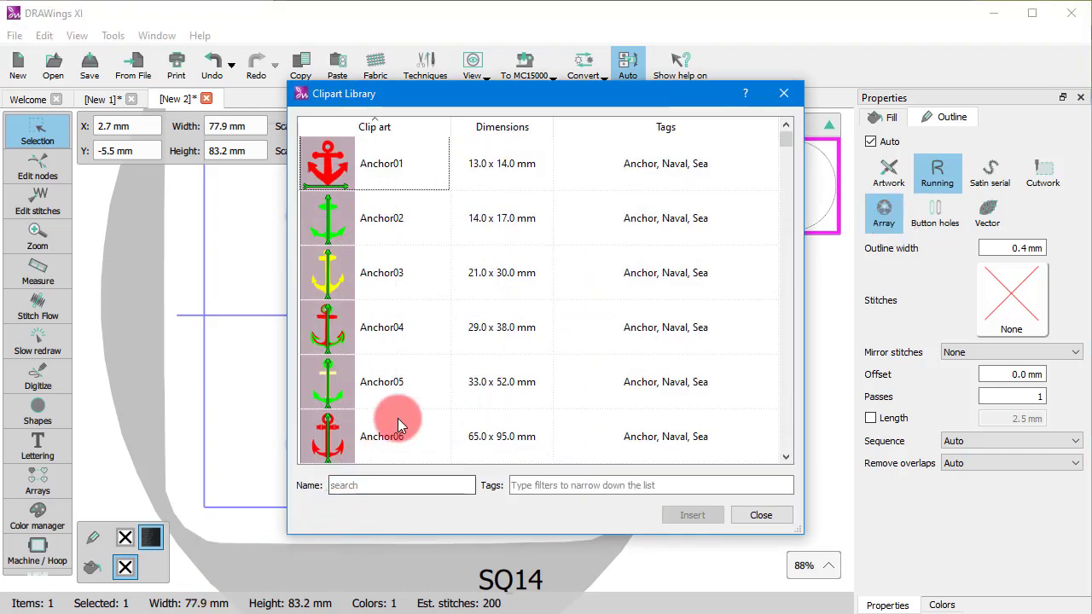
scroll(397, 418, down, 6)
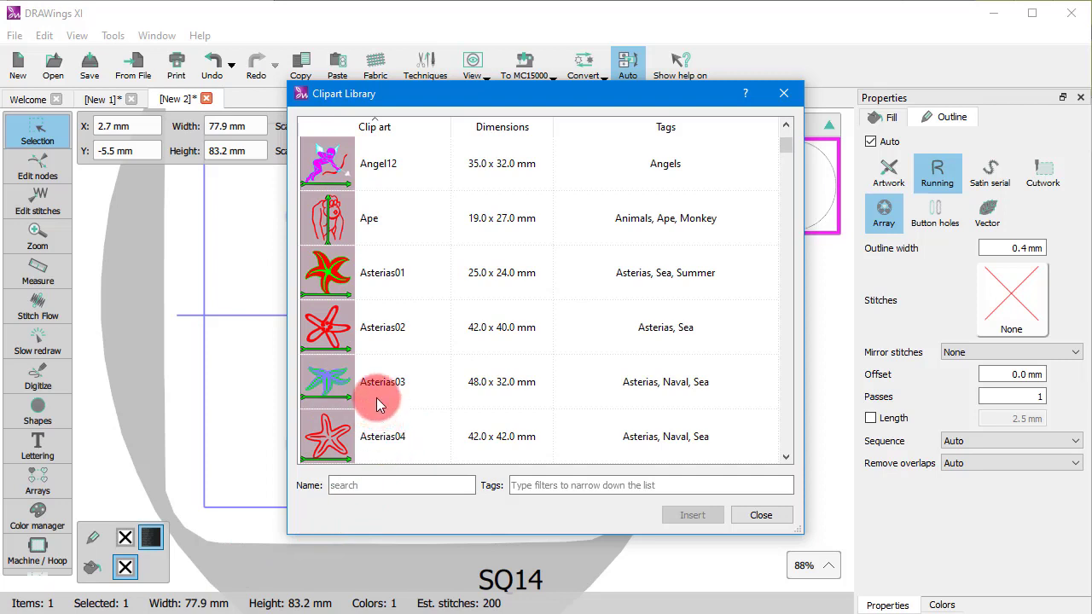
click(328, 275)
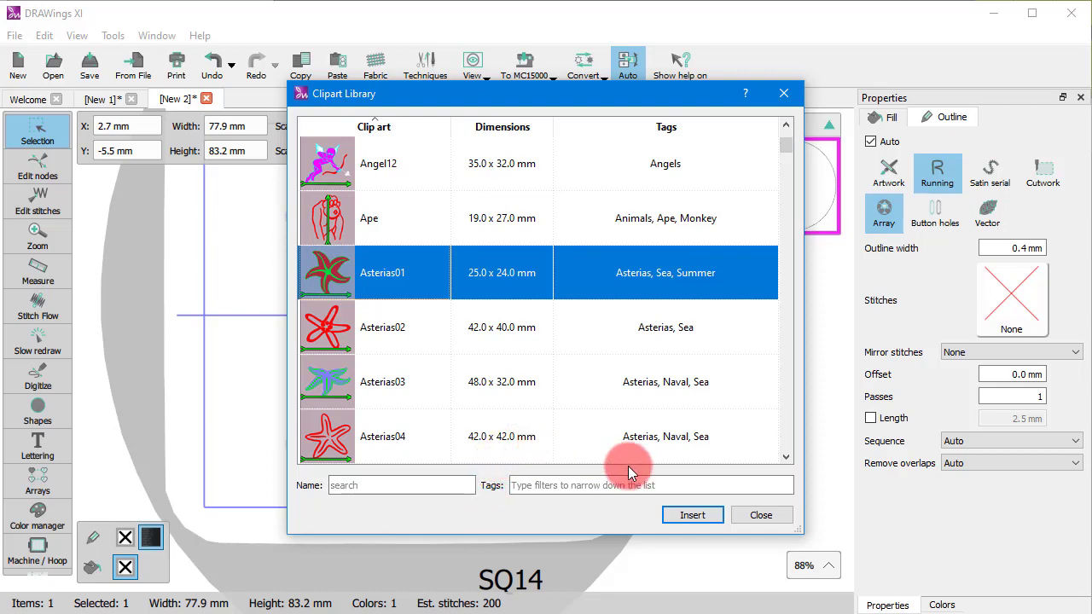
click(691, 515)
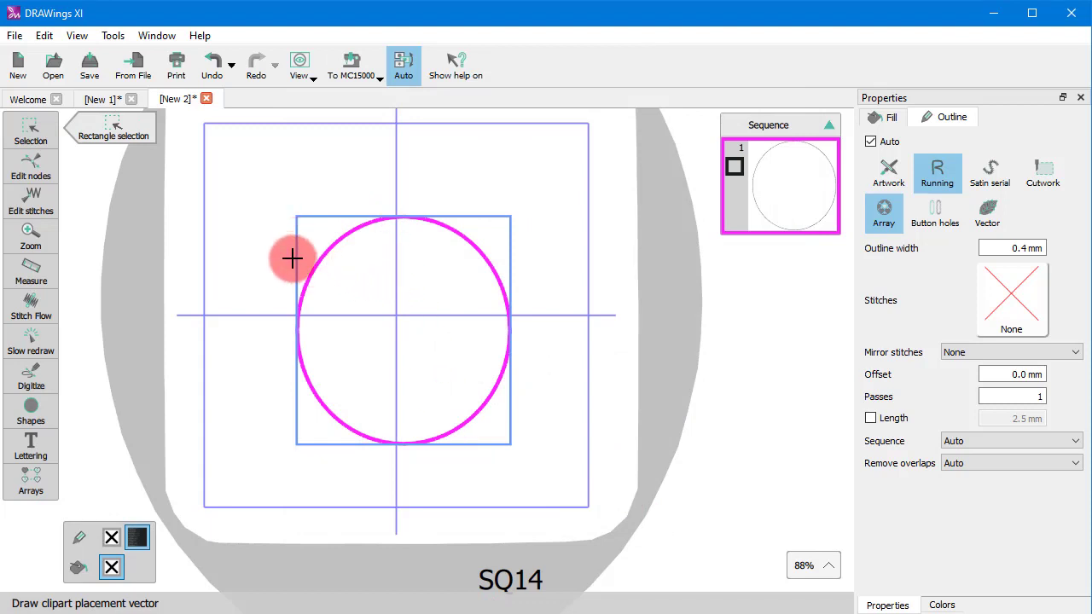
drag(292, 258, 351, 275)
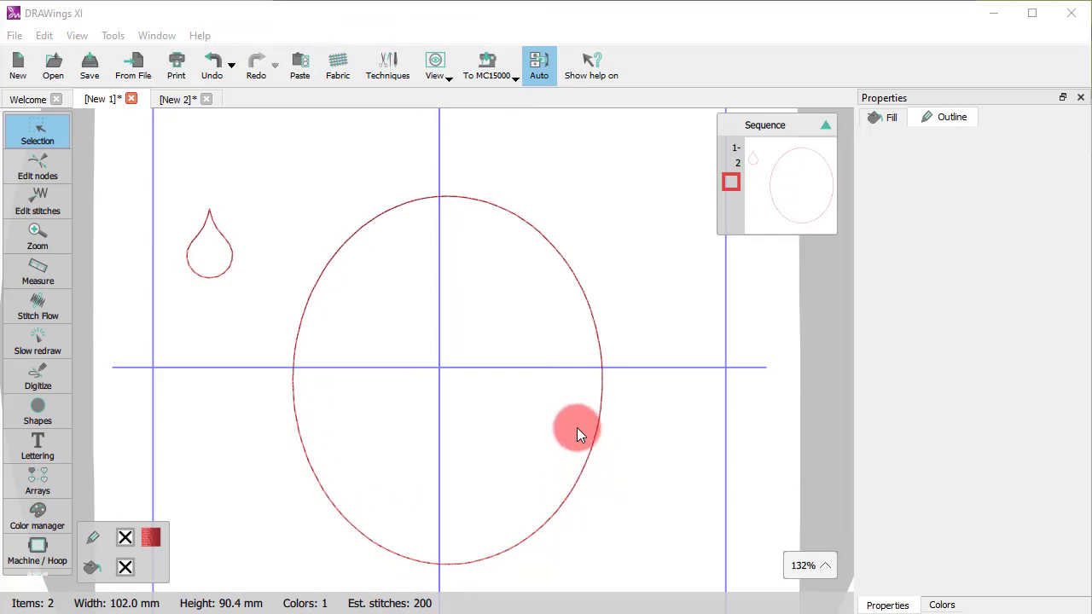
Select the teardrop and the large oval together, trying the Array outline type on them and undoing it
click(218, 278)
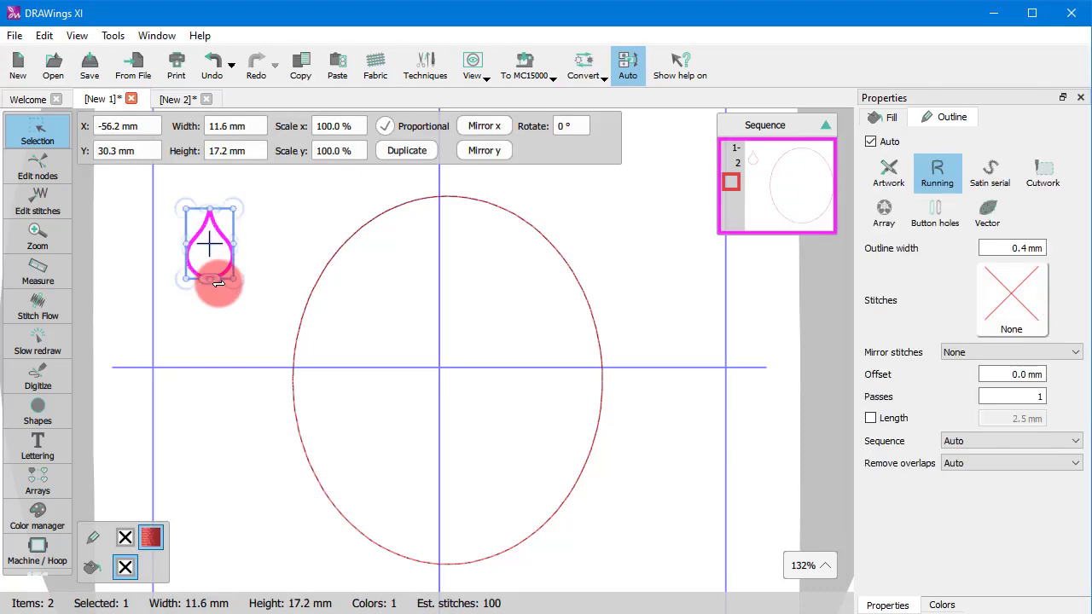
shift+click(294, 358)
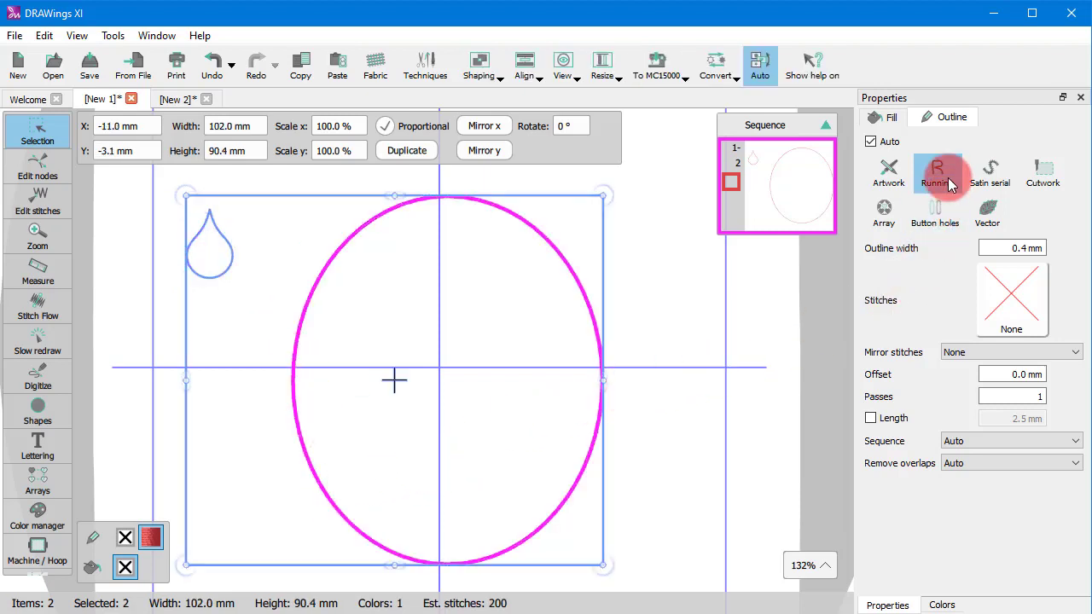
click(885, 213)
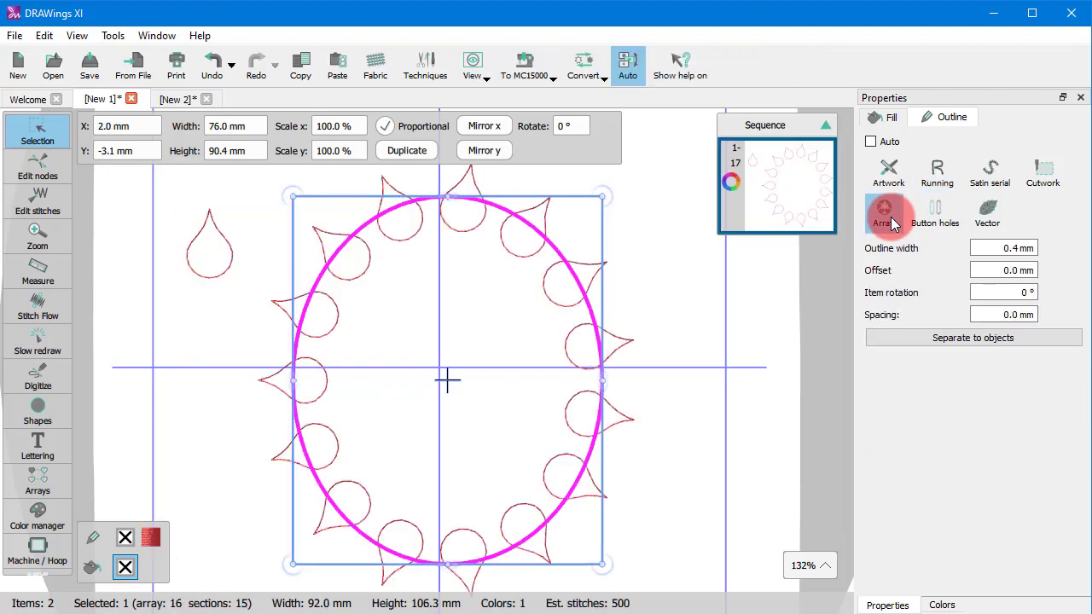
click(213, 75)
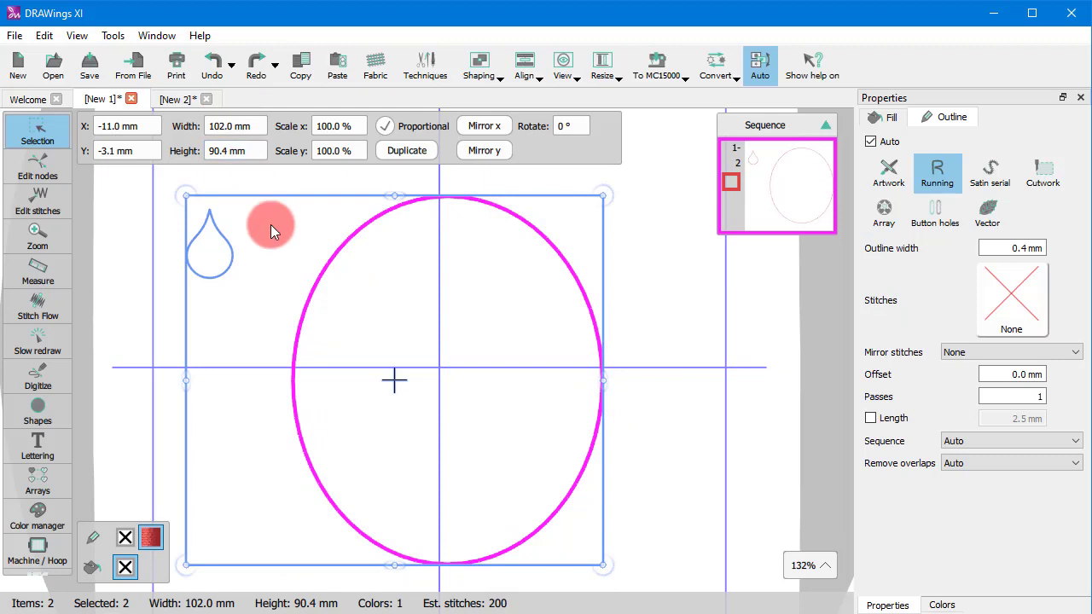
Convert the selected teardrop and oval into an outline array with Create outline from shapes
right_click(322, 272)
click(402, 399)
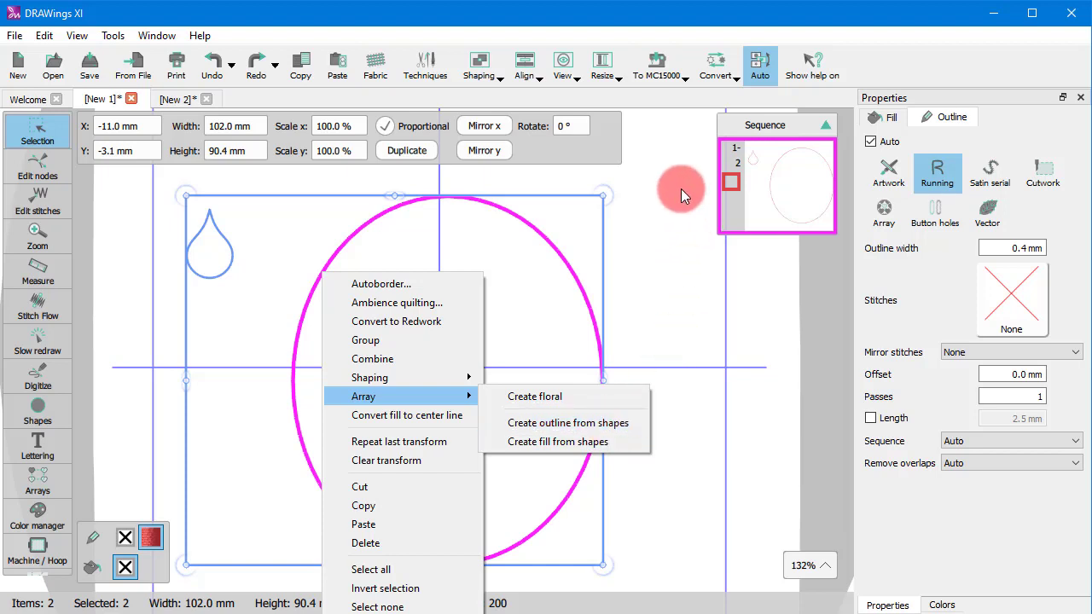
click(705, 75)
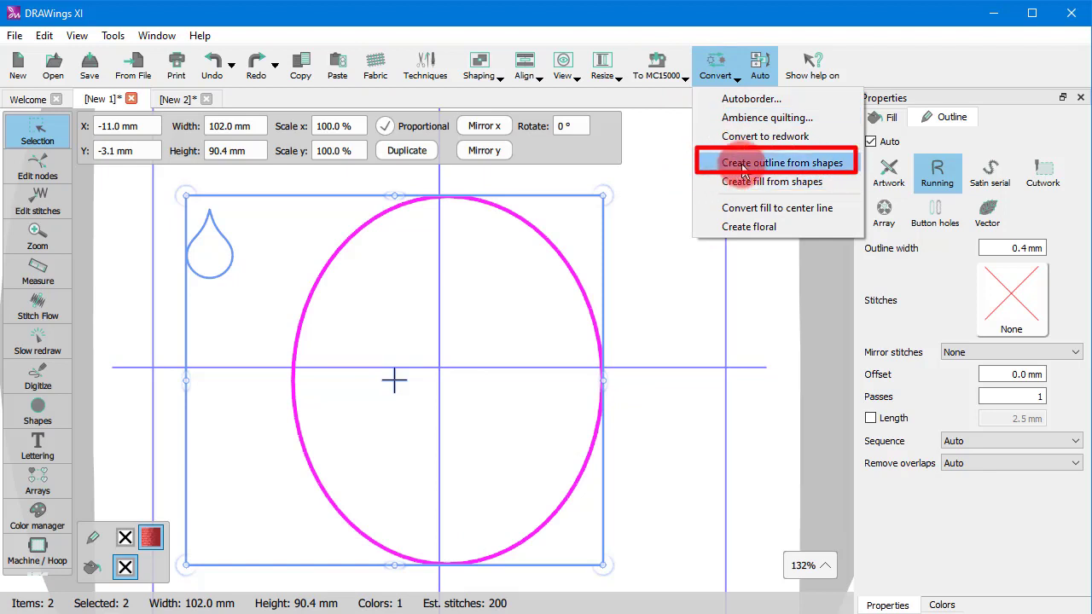
click(743, 174)
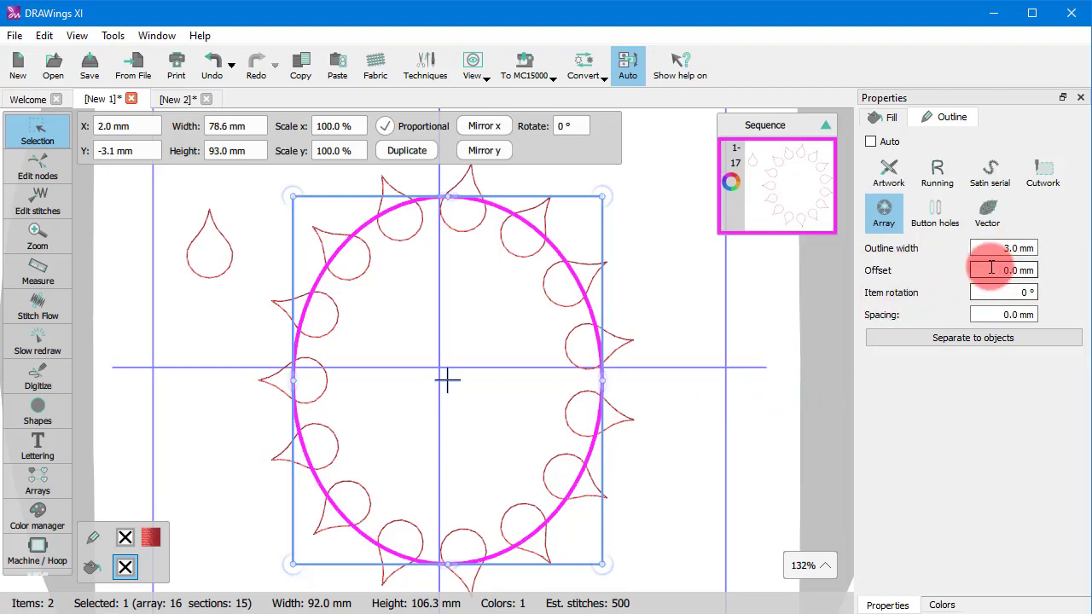
Try offsets of 3 mm and 6 mm on the teardrop array
drag(990, 269, 1076, 271)
text(3)
key(Return)
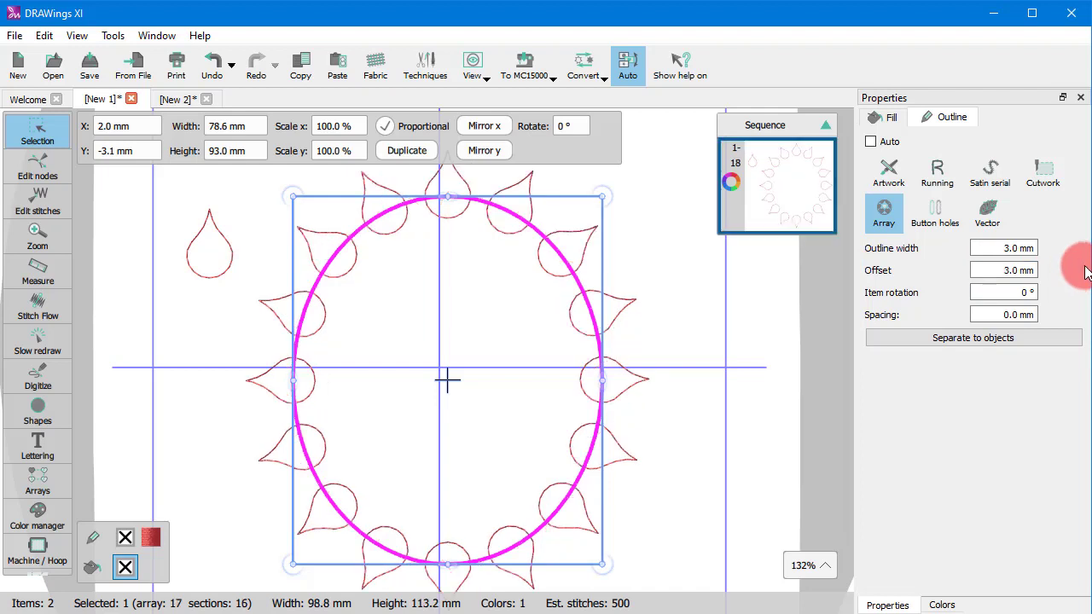
drag(977, 270, 1087, 276)
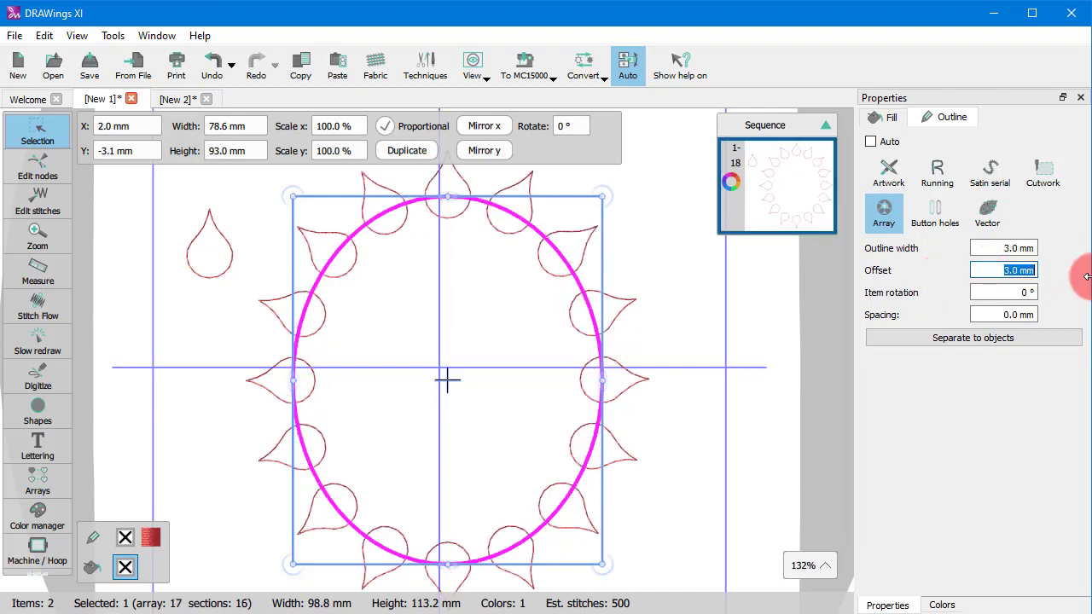
text(6)
key(Return)
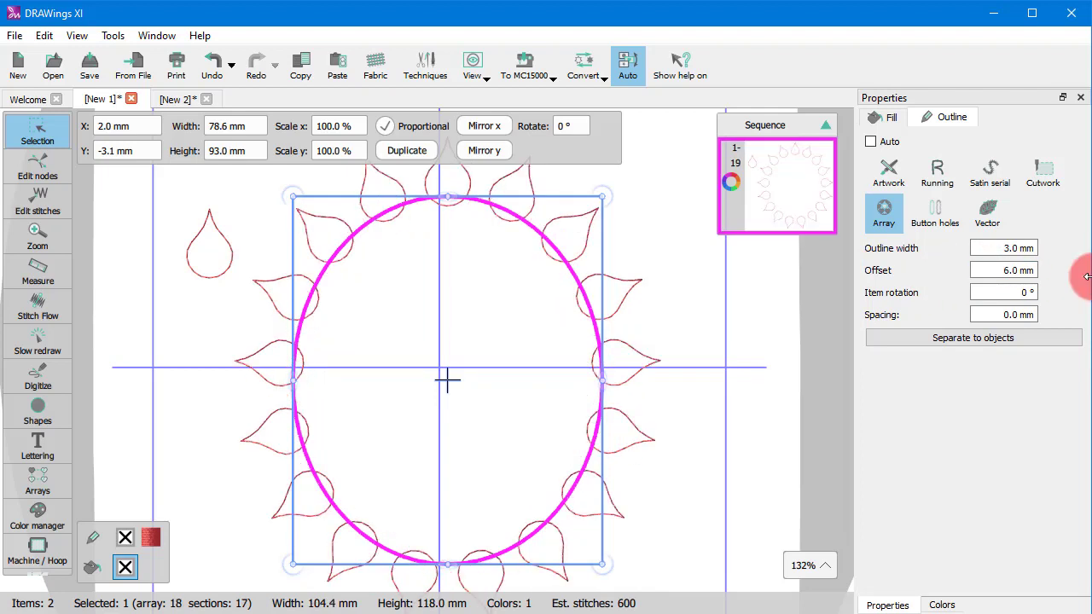
Set the teardrop array's offset to 8 mm
drag(988, 271, 1086, 269)
text(8)
key(Return)
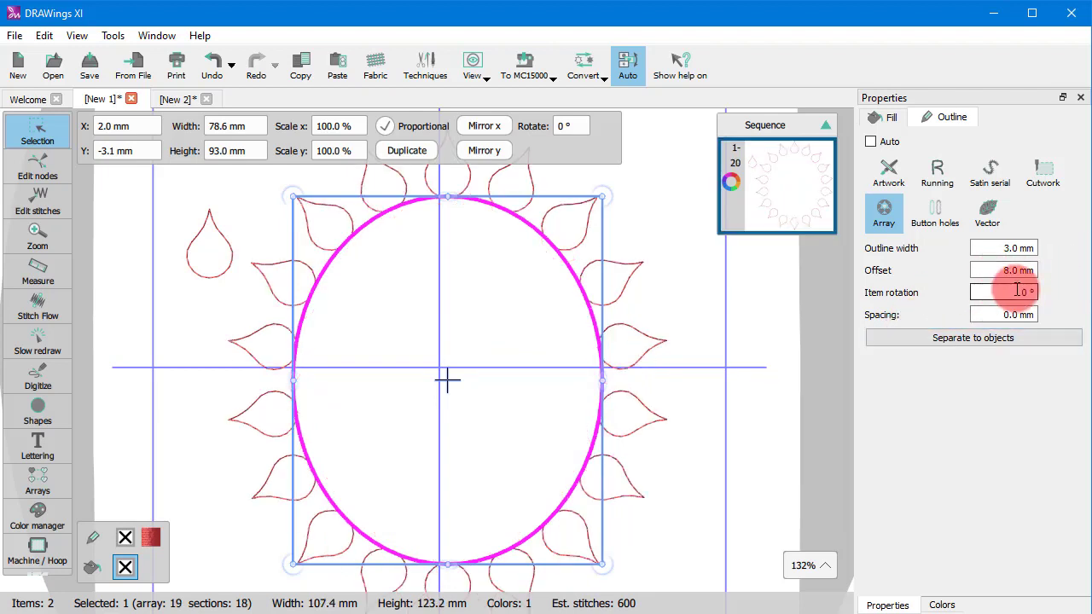
Try item rotations of 45° and 60° on the teardrop array
drag(990, 291, 1043, 290)
text(45)
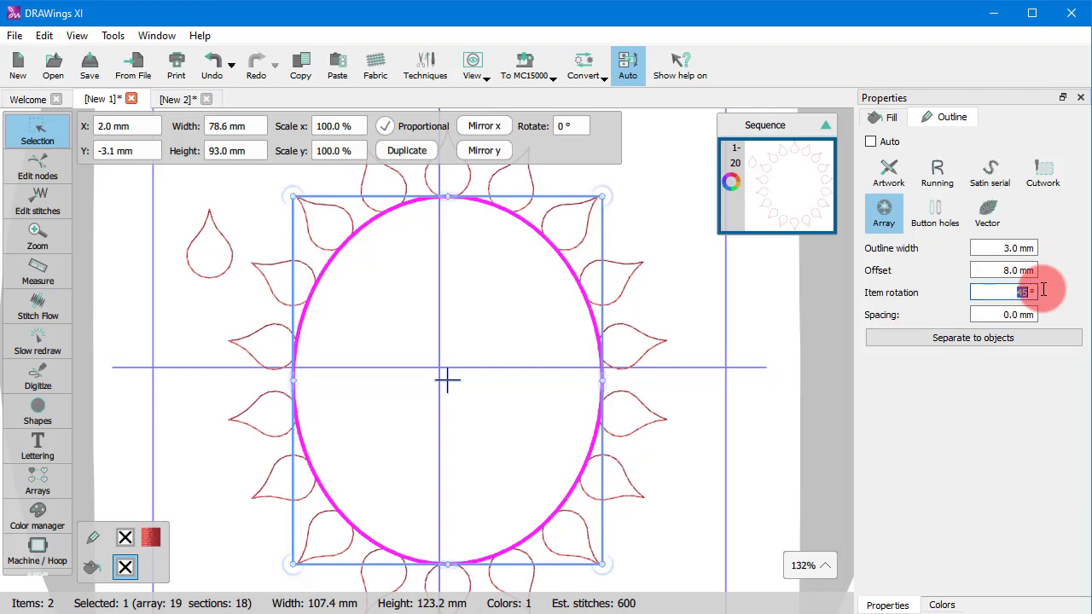
key(Return)
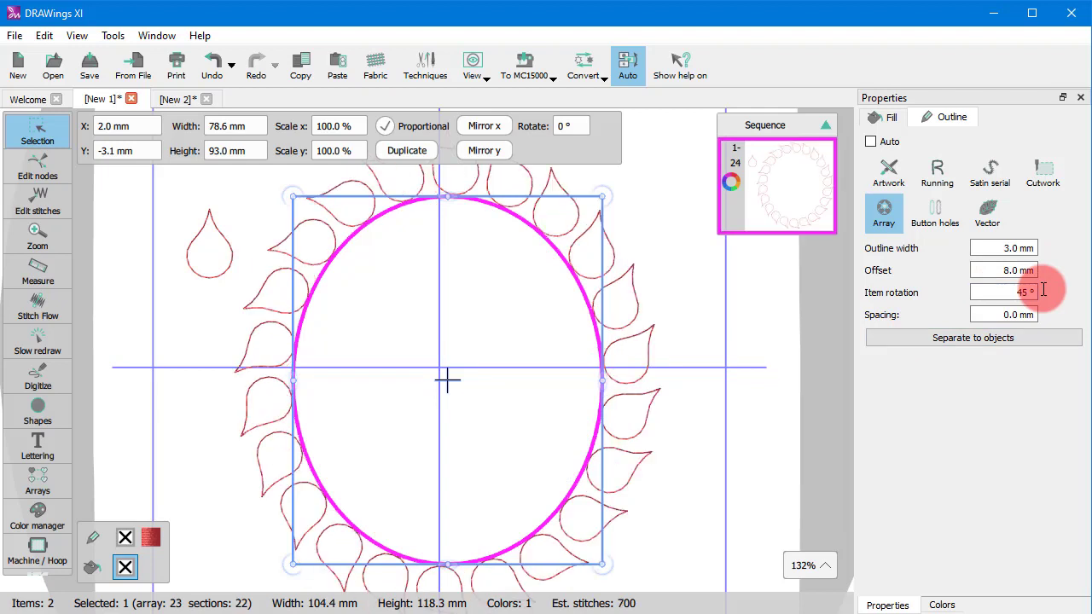
drag(994, 299, 1087, 294)
text(6)
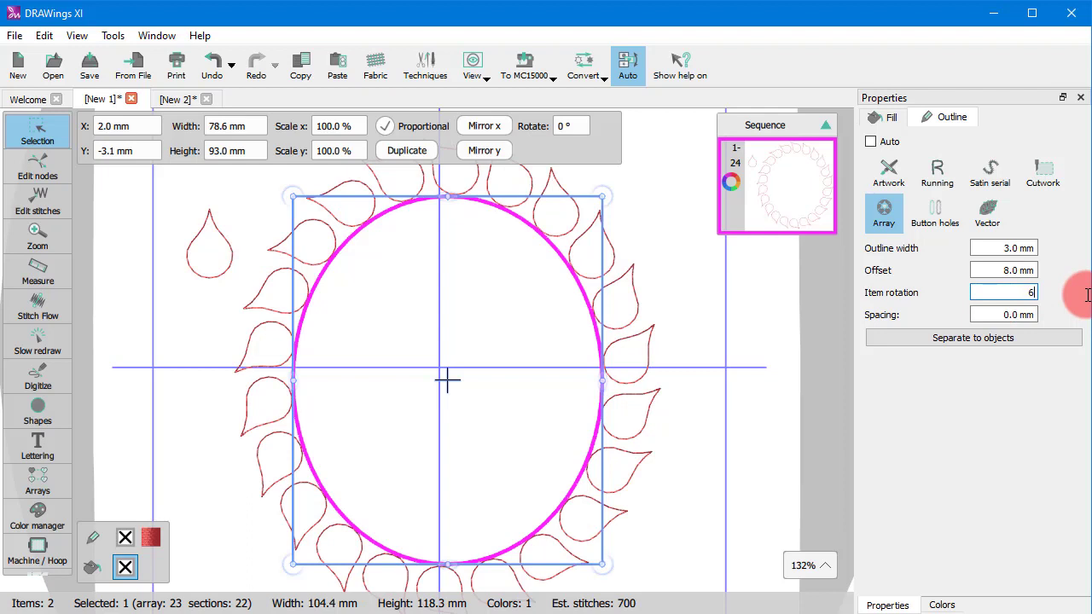
text(0)
key(Return)
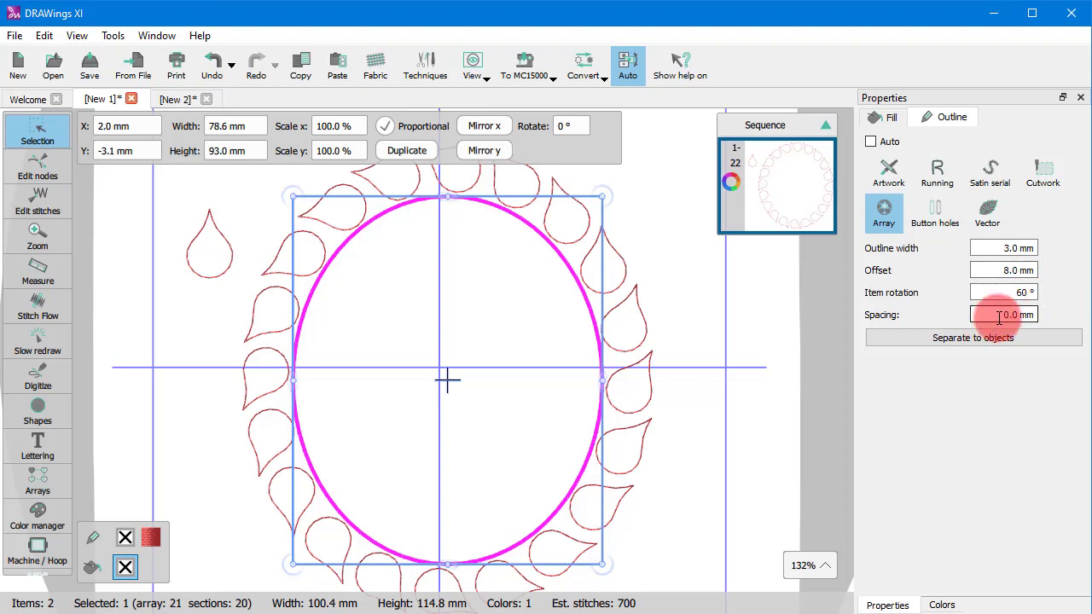
Try a spacing of 5 mm between the array's teardrops
drag(999, 317, 1066, 318)
text(5)
key(Return)
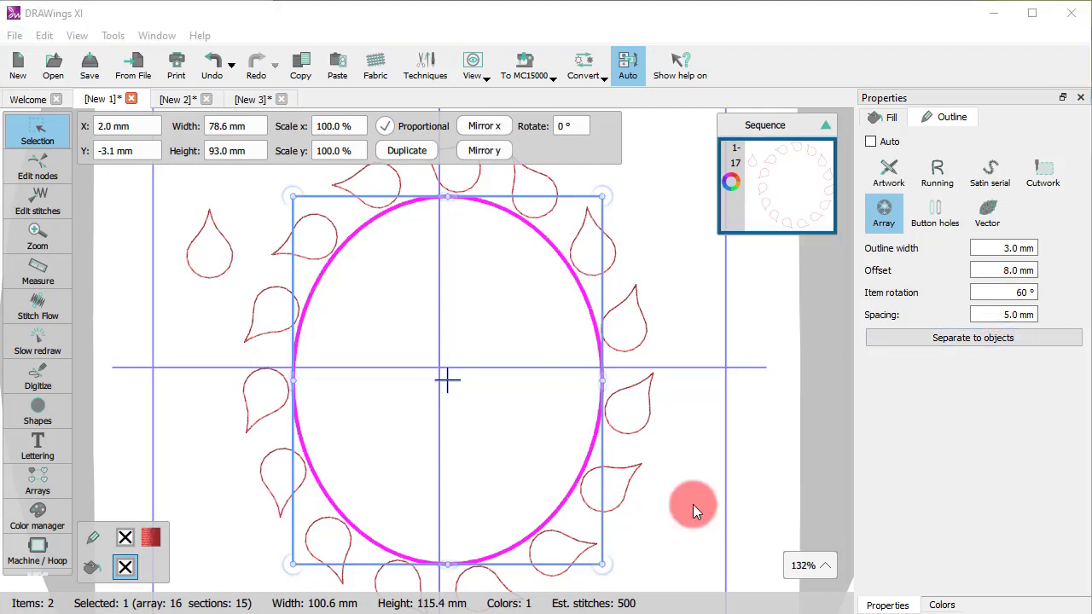
Check the state of the Add new objects as clones option
click(44, 36)
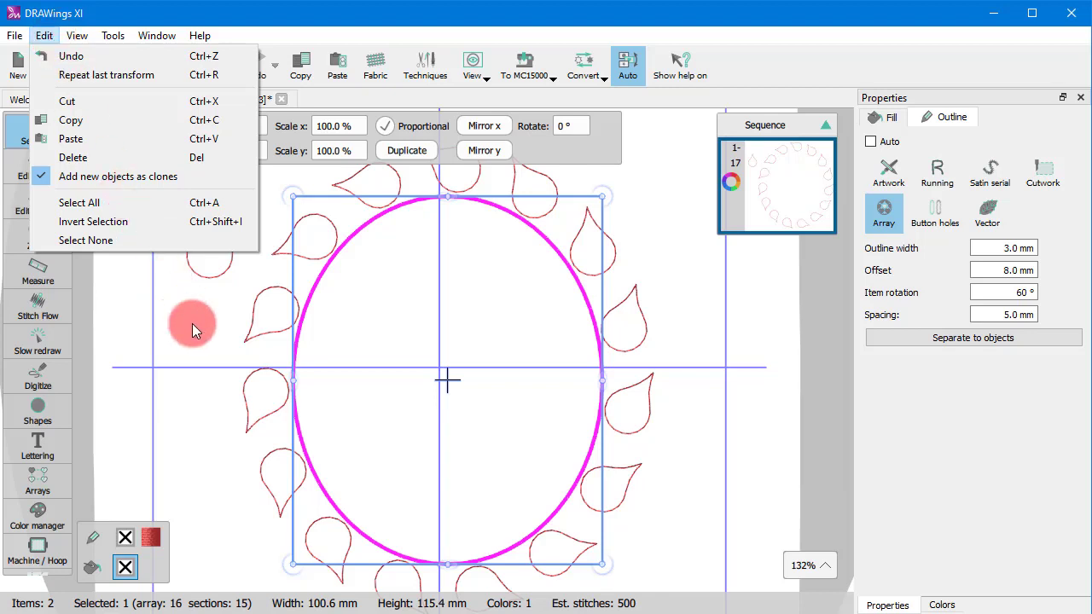
click(299, 322)
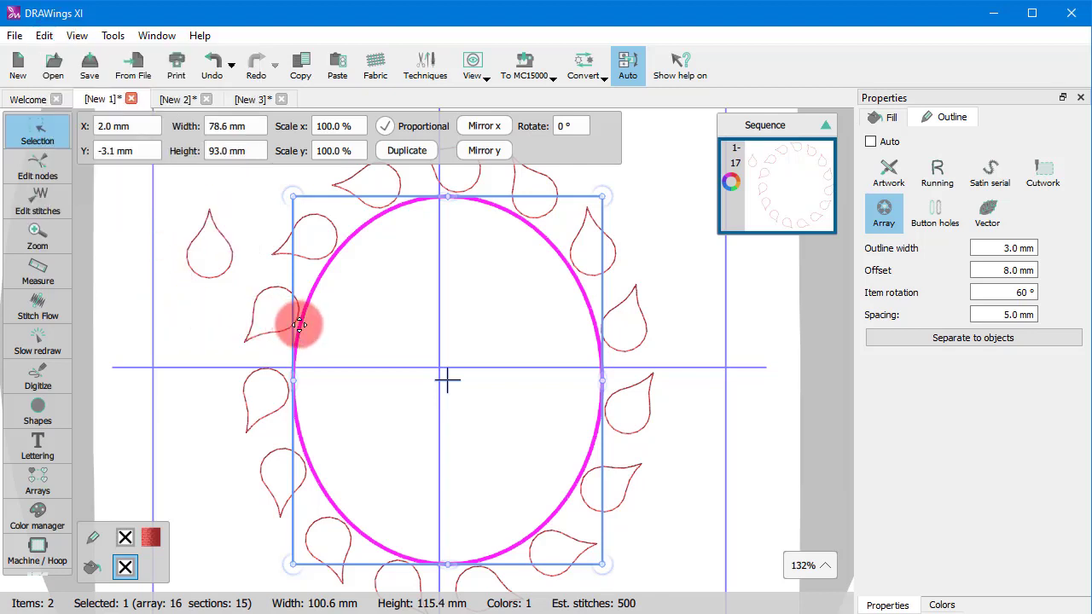
Try to reshape the original teardrop by moving the nodes around its tip
click(39, 169)
click(213, 275)
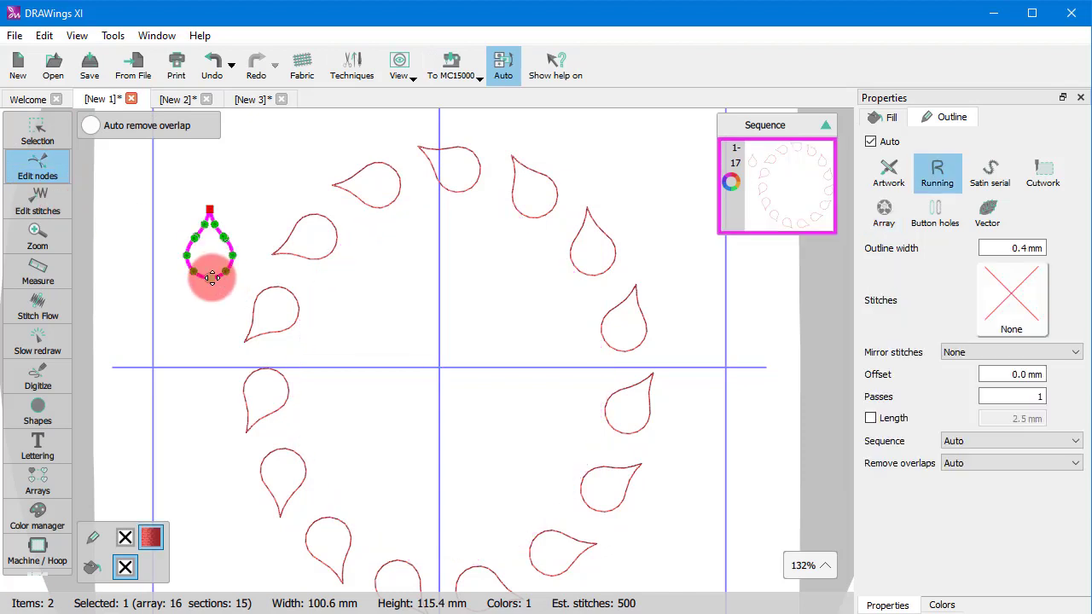
drag(189, 198, 231, 243)
mouse_move(234, 202)
mouse_down()
mouse_move(243, 194)
mouse_move(233, 183)
mouse_move(244, 204)
mouse_up()
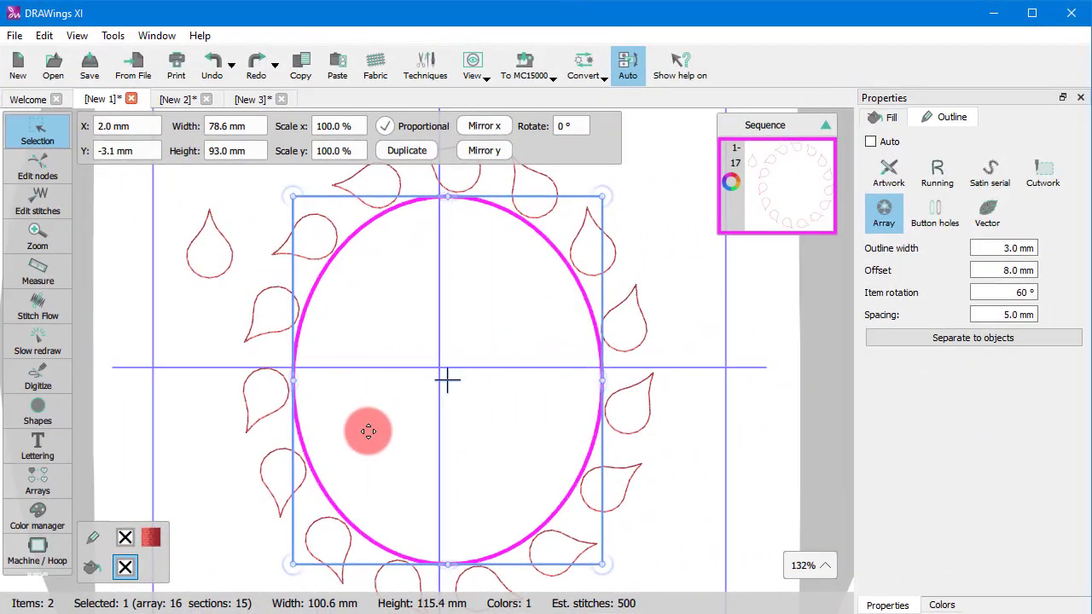
Set the teardrop array's spacing to 0 mm and its item rotation to 45°
drag(1006, 314, 1074, 326)
text(0)
key(Return)
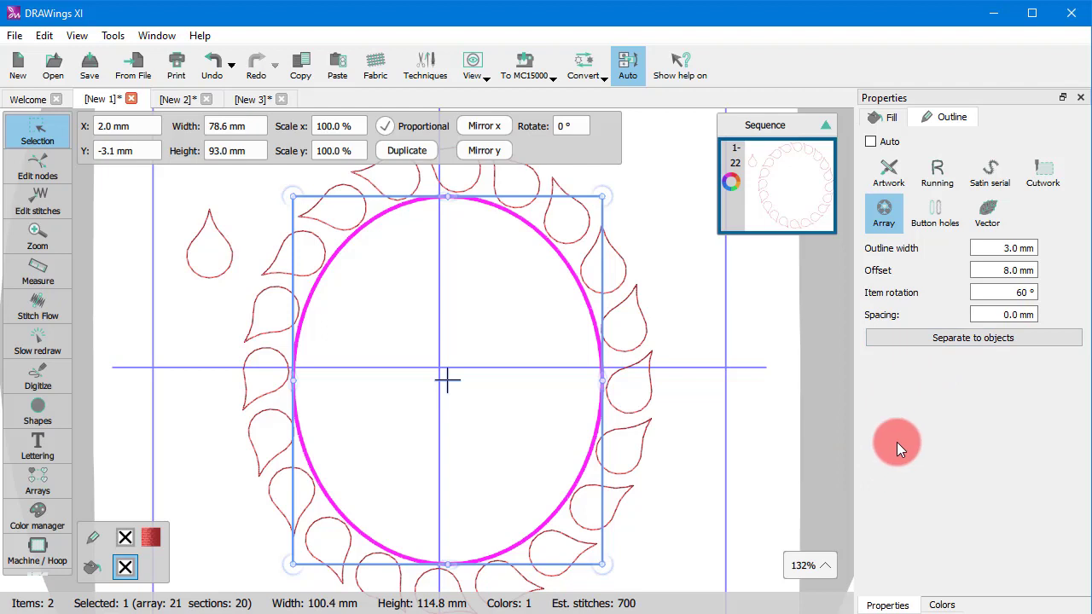
double_click(1021, 294)
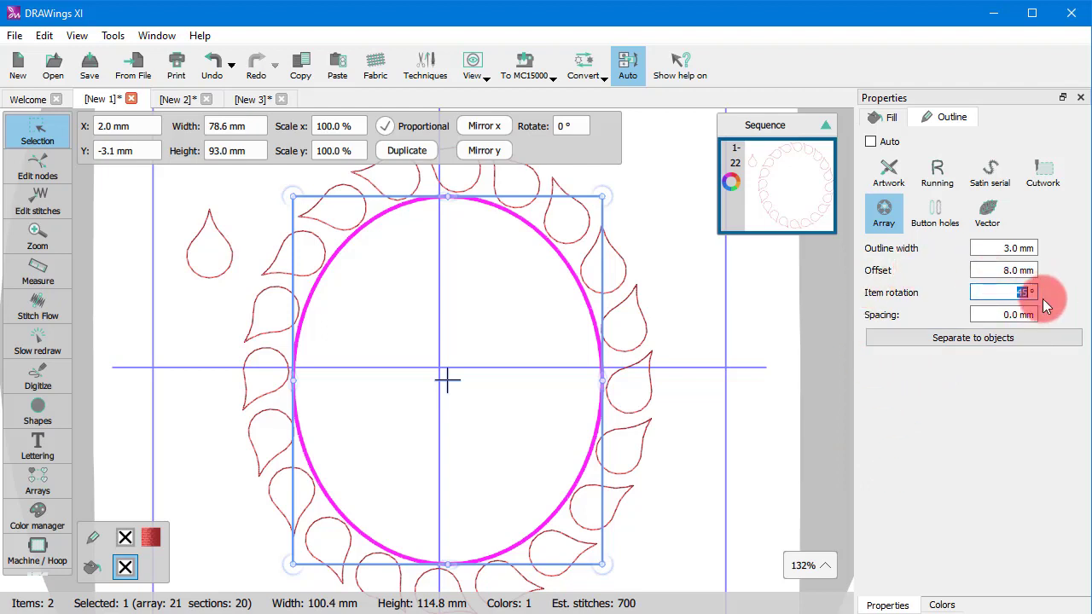
key(Return)
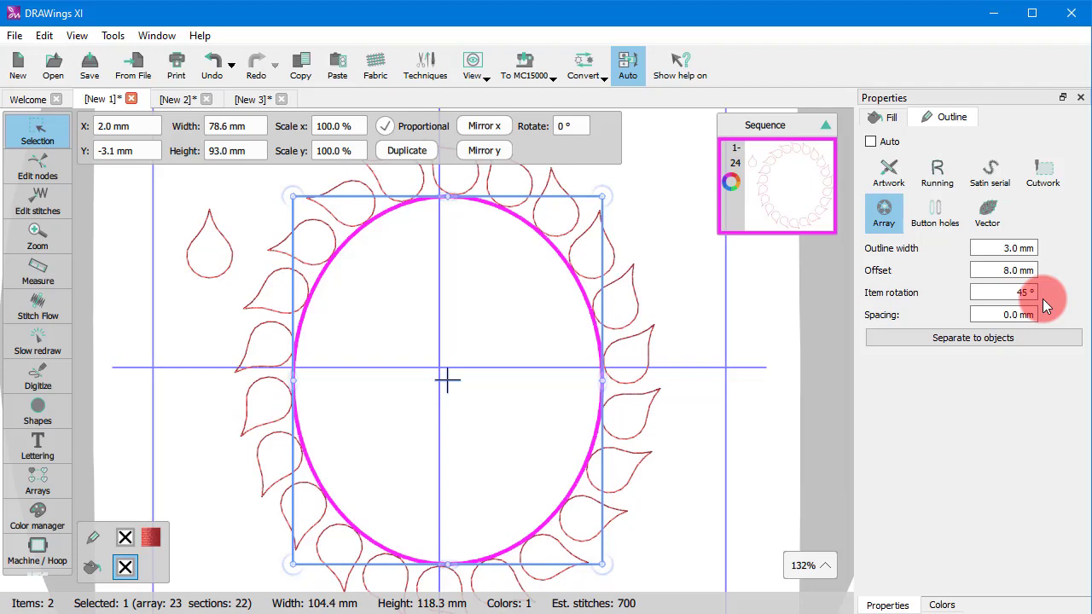
Separate the teardrop array into individual objects and deselect everything
click(990, 336)
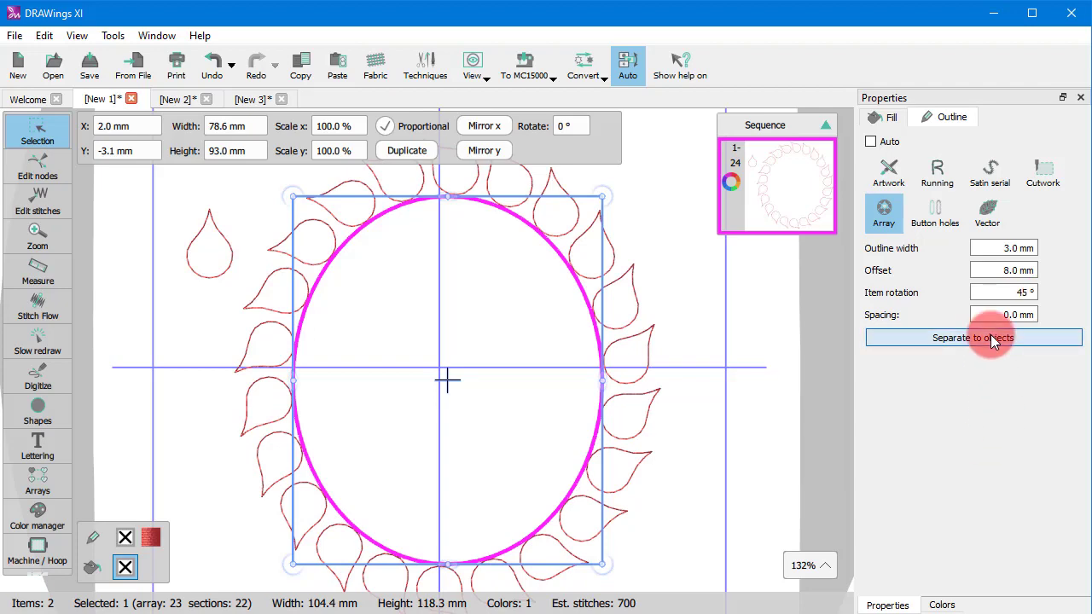
click(733, 472)
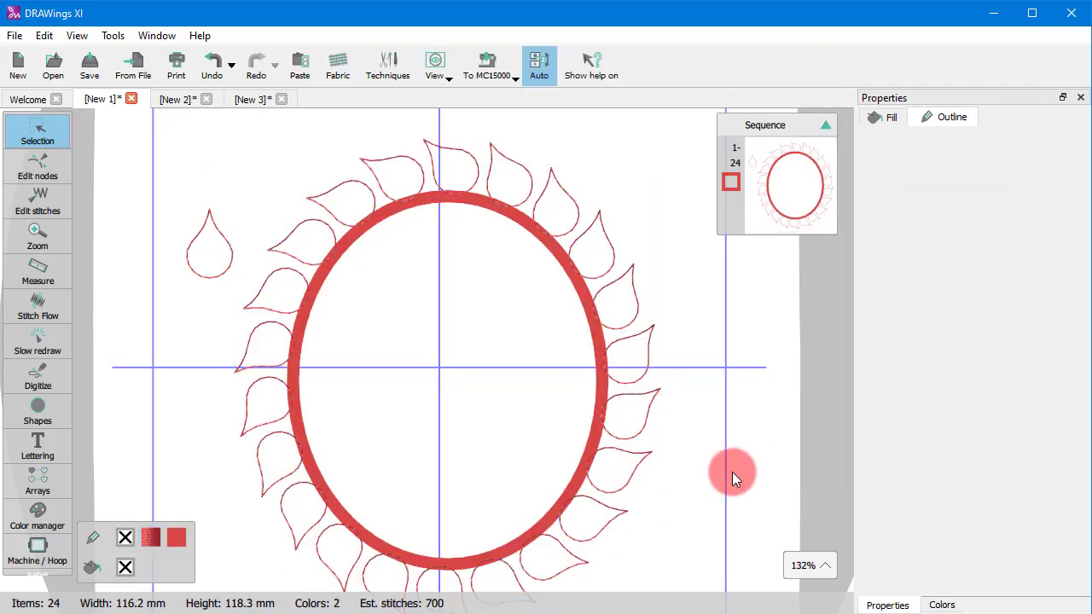
Select the separated ring of teardrops and ungroup it
click(624, 384)
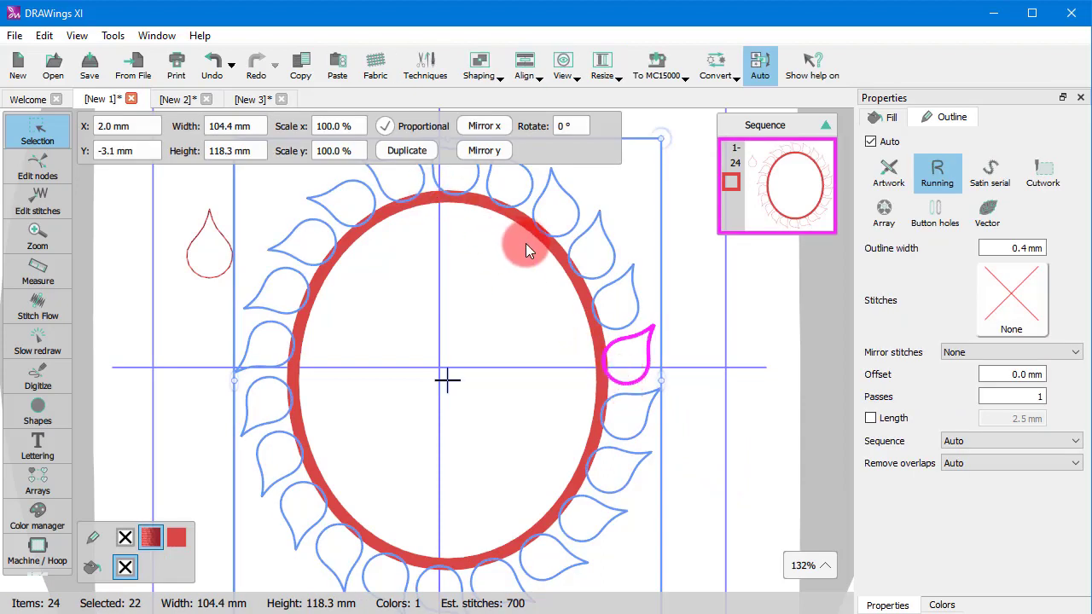
scroll(530, 314, down, 3)
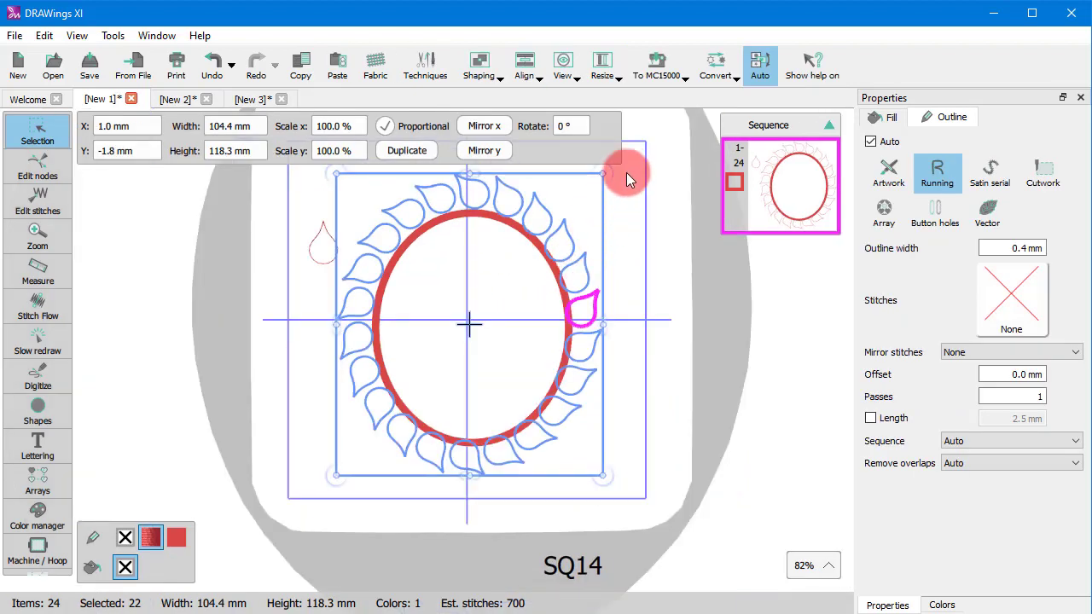
right_click(467, 202)
click(513, 289)
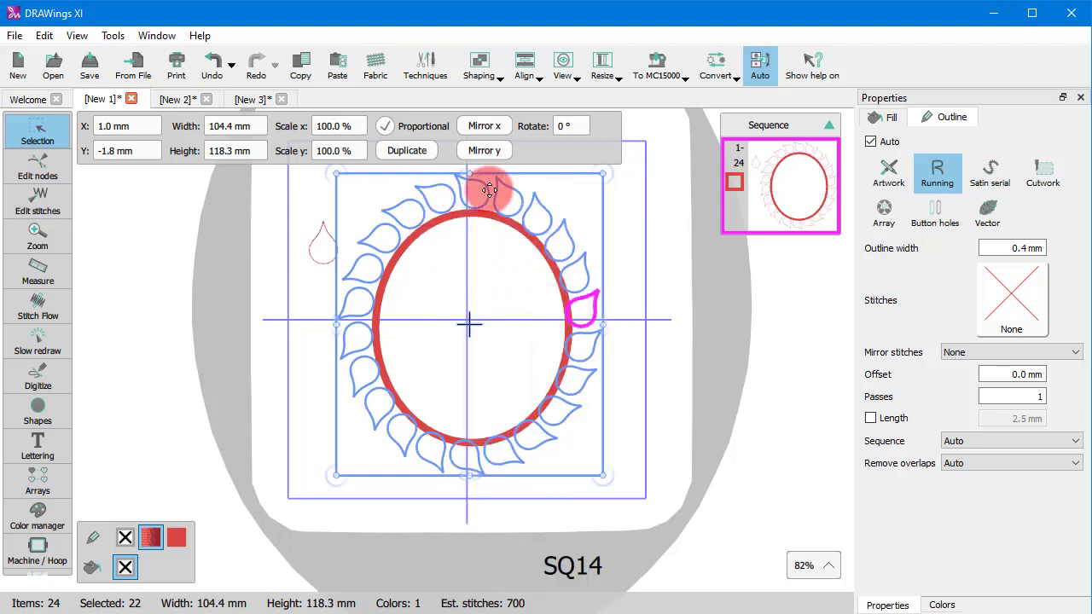
Select only the teardrop at the top of the oval and enlarge it to about 28.5 mm wide and high
click(465, 237)
click(478, 201)
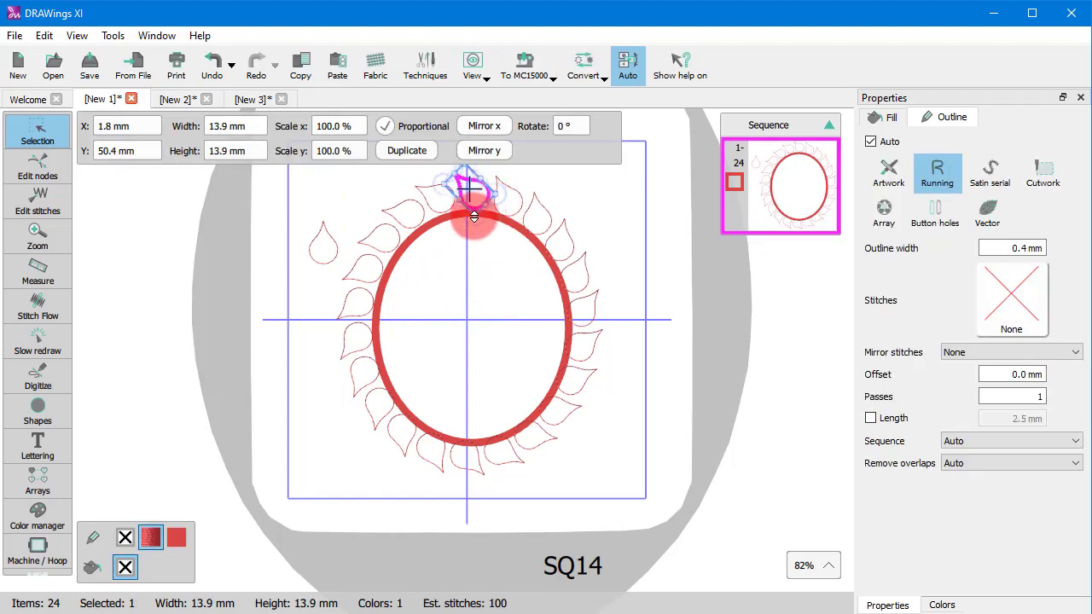
drag(474, 217, 486, 247)
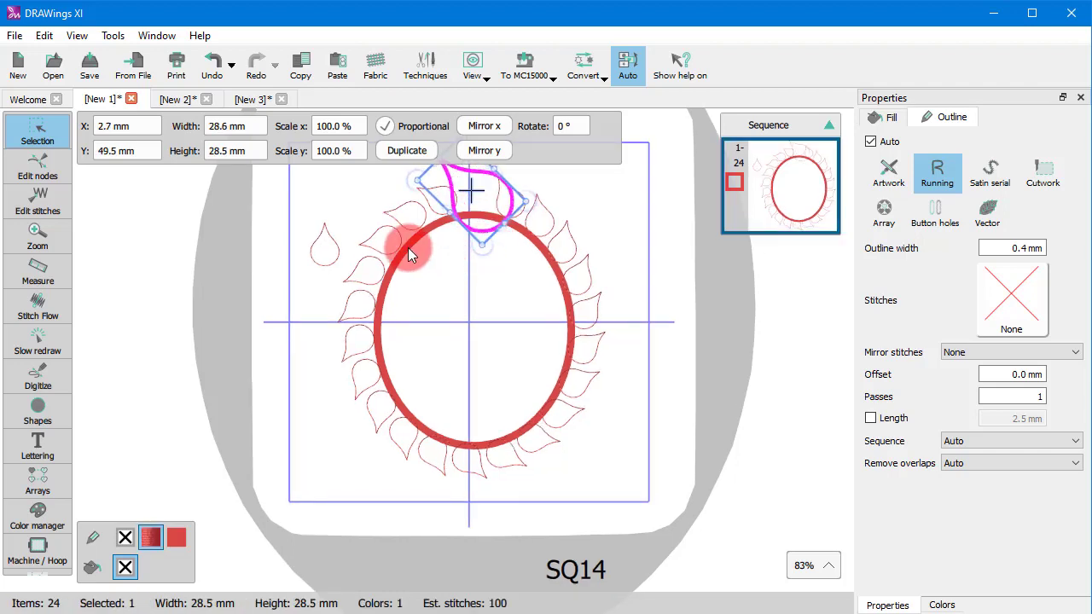